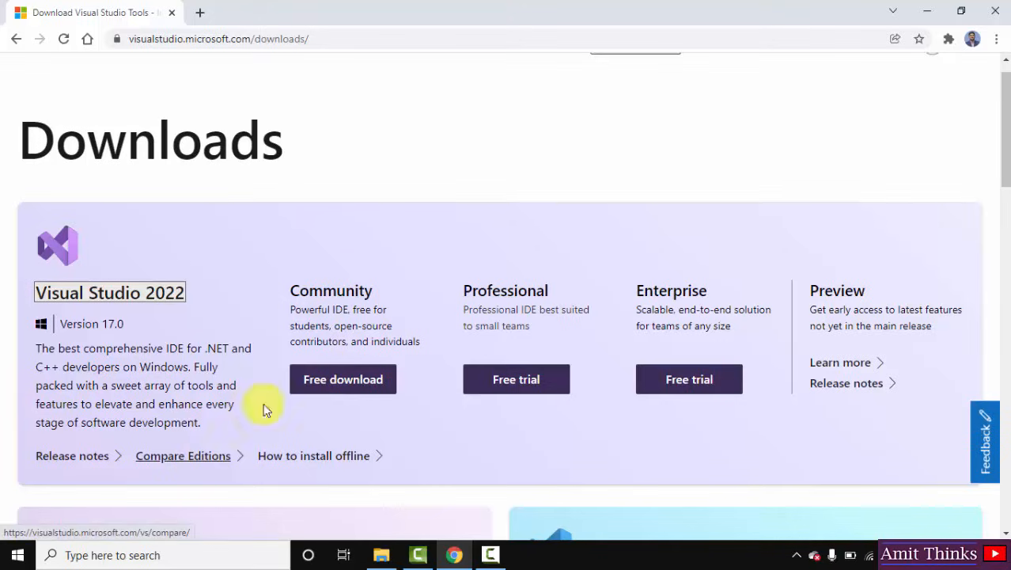
Download the free Visual Studio 2022 Community installer, run VisualStudioSetup.exe and accept the initial setup notice
left_click(374, 389)
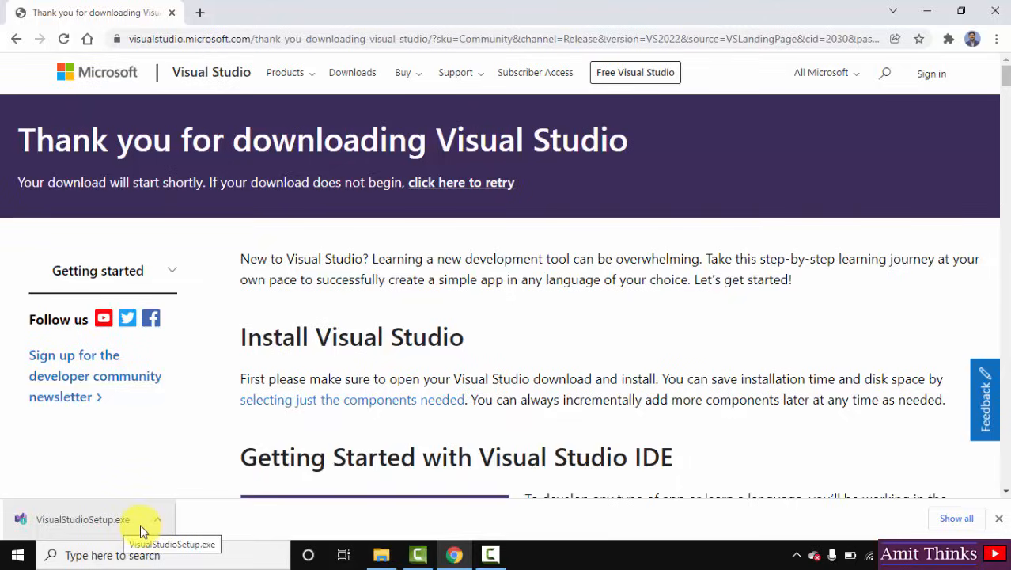
left_click(139, 529)
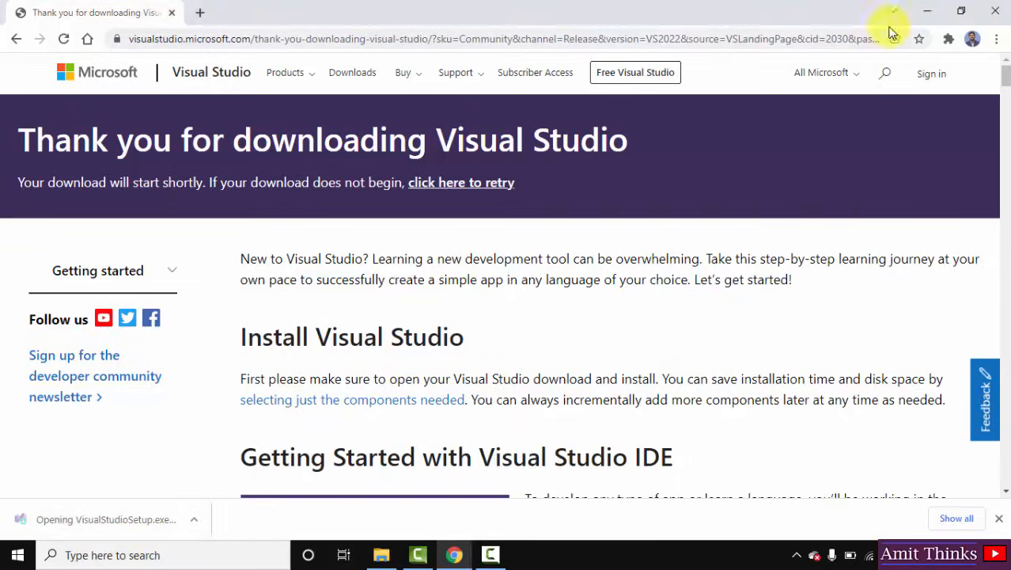
left_click(927, 15)
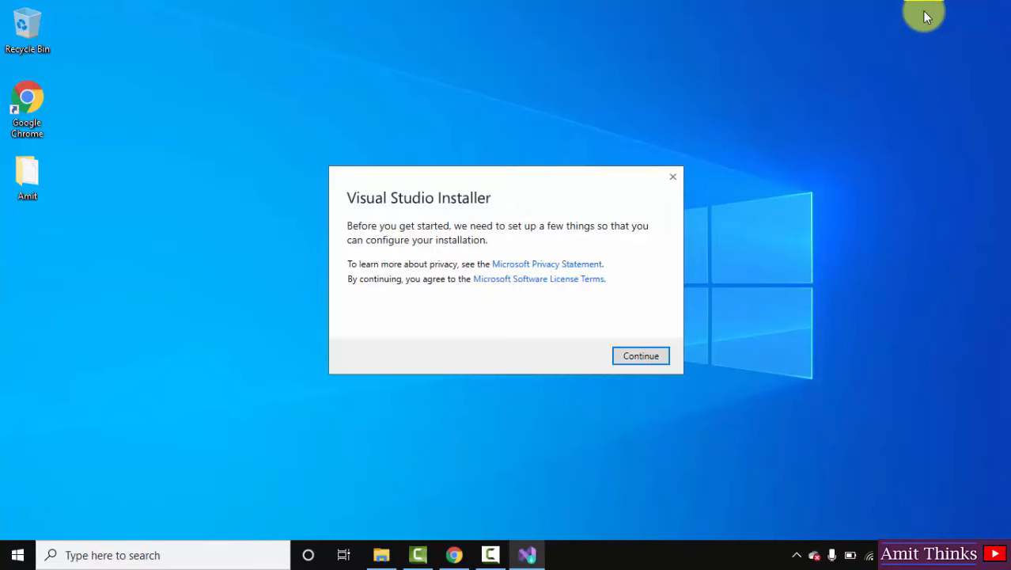
left_click(641, 355)
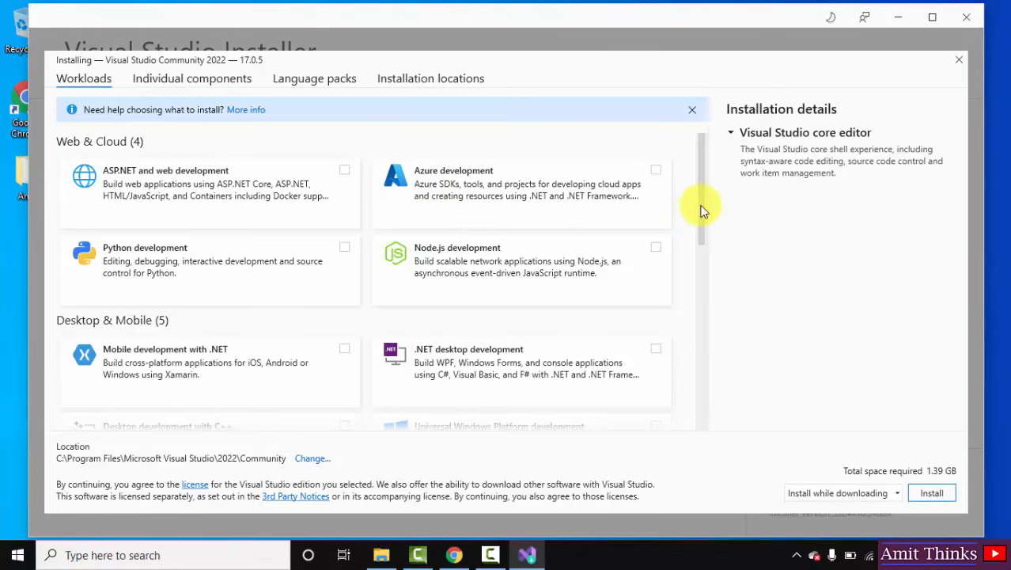
Select the .NET desktop development workload for Visual Studio Community 2022 and start the installation
scroll(704, 219, "down", 2)
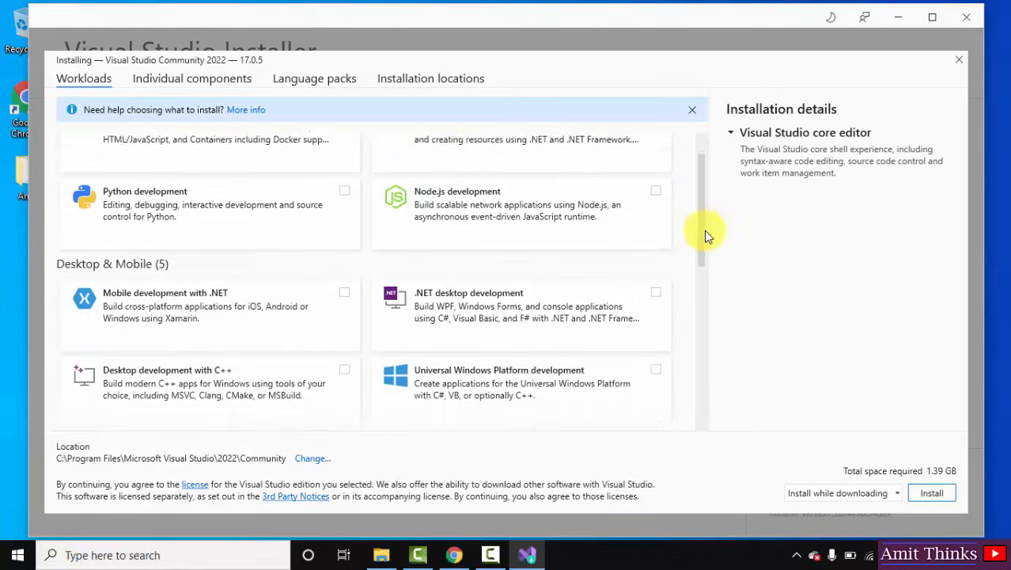
left_click(520, 314)
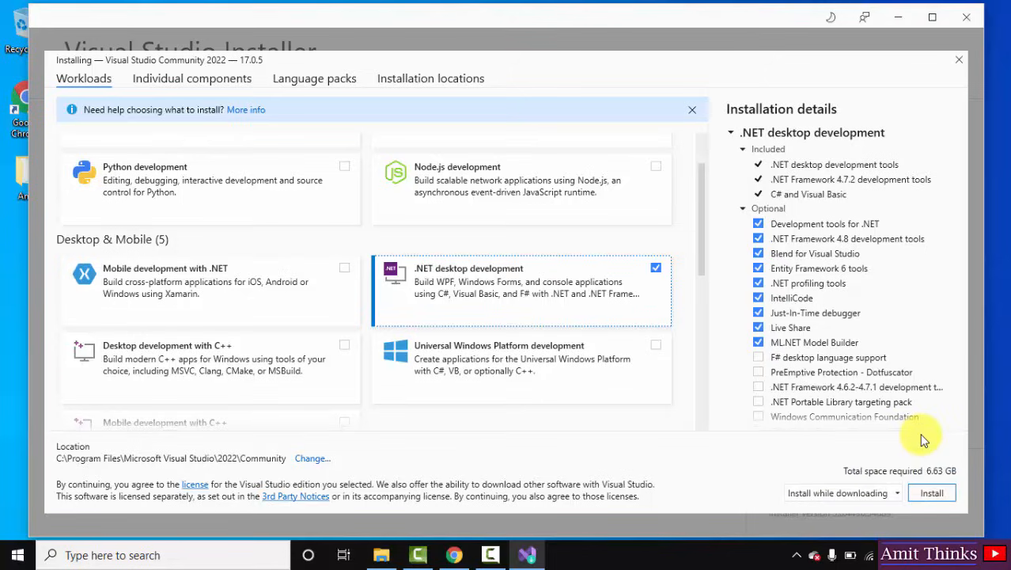
left_click(948, 493)
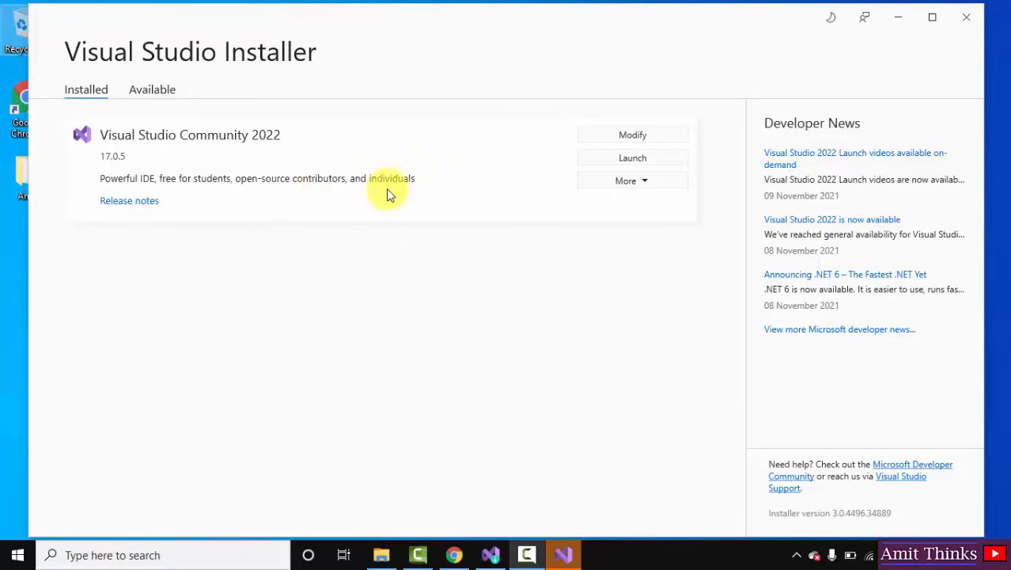
Launch Visual Studio Community 2022, minimize the installer window and skip signing in
left_click(656, 156)
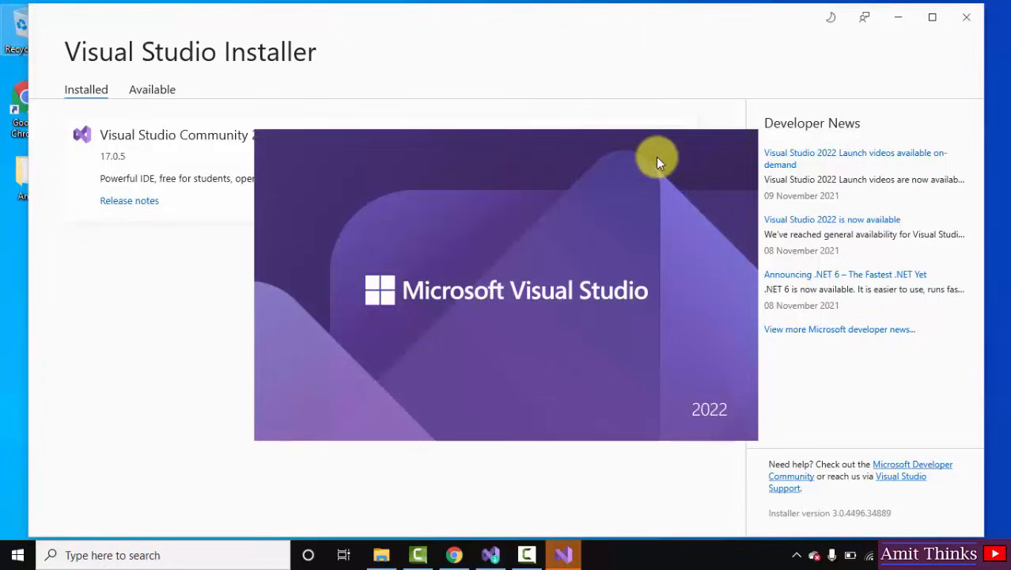
left_click(897, 20)
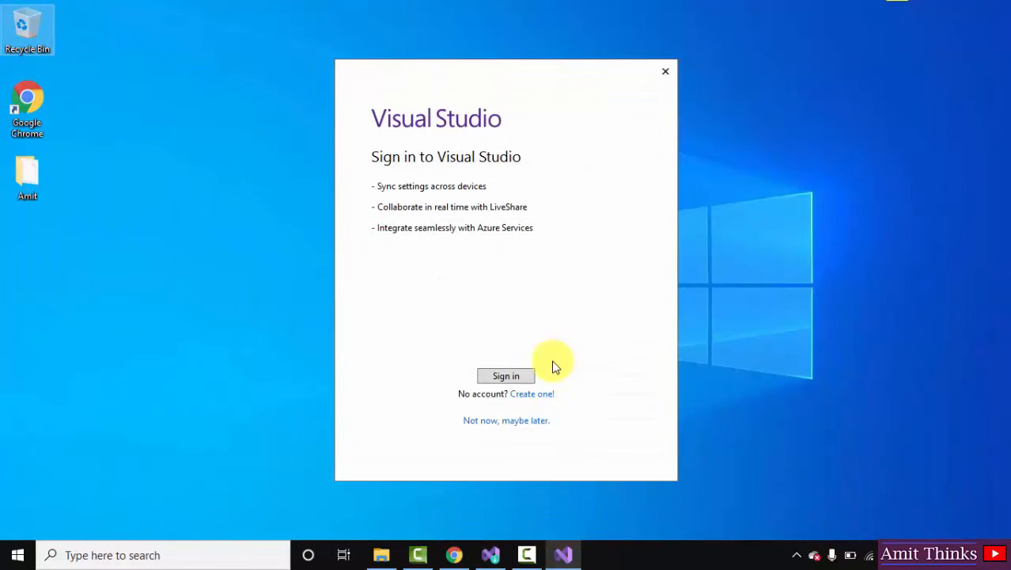
left_click(525, 421)
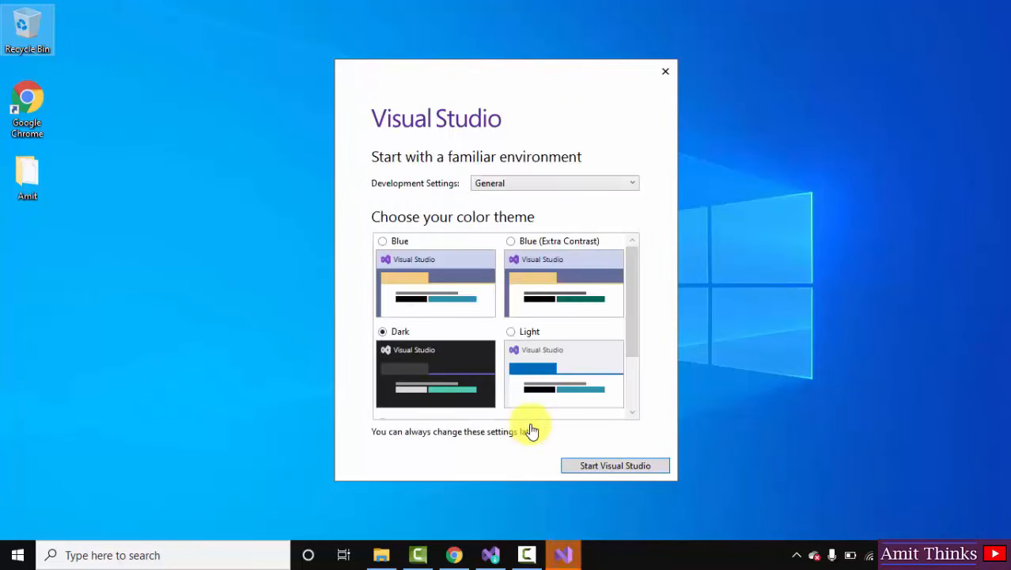
left_click(567, 184)
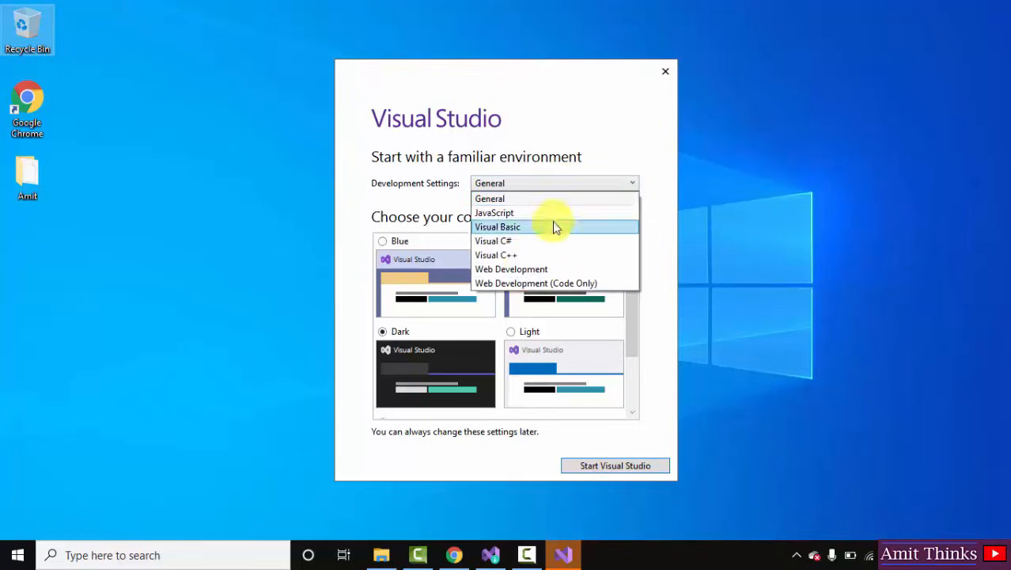
left_click(522, 259)
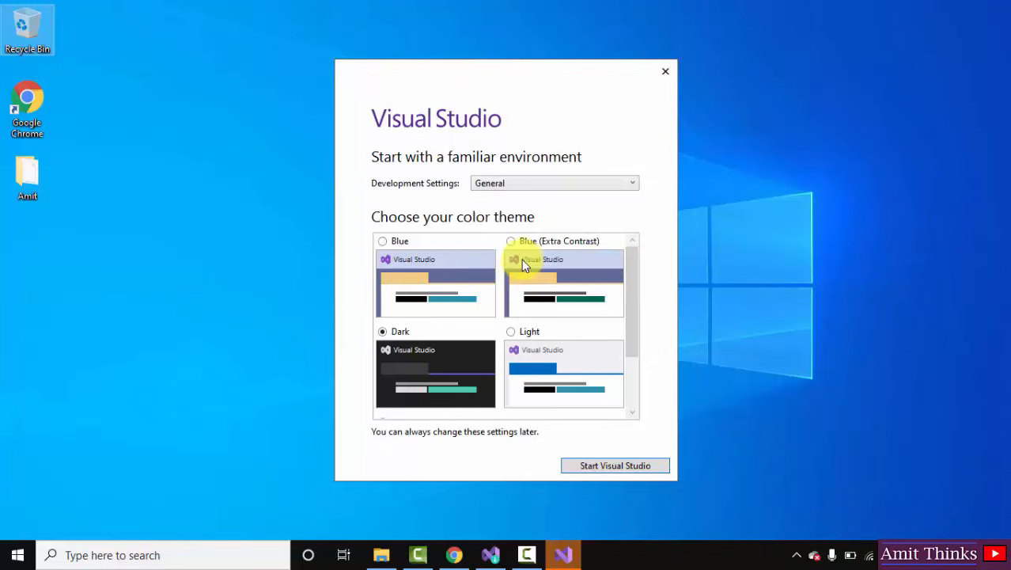
left_click(616, 185)
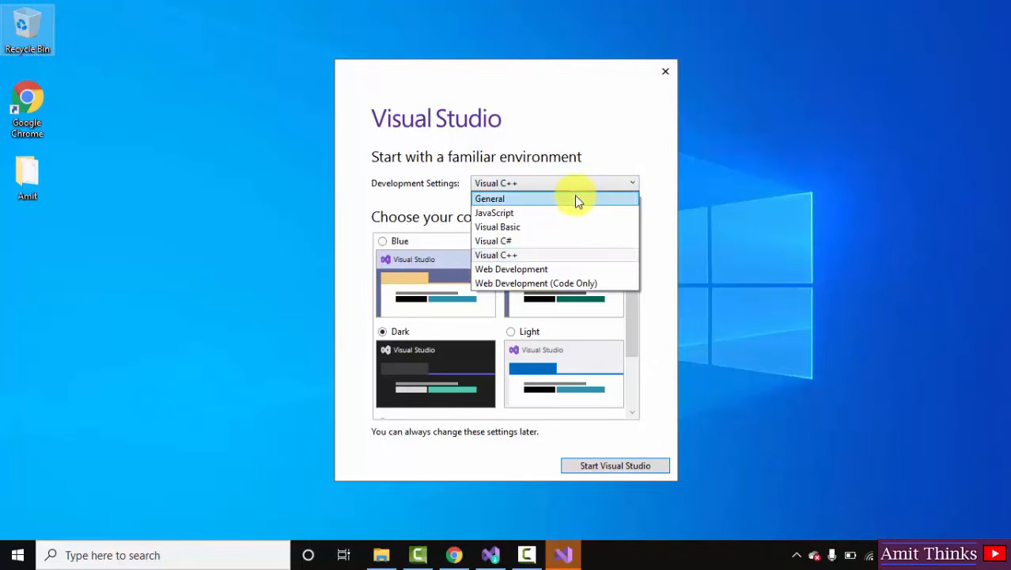
left_click(577, 197)
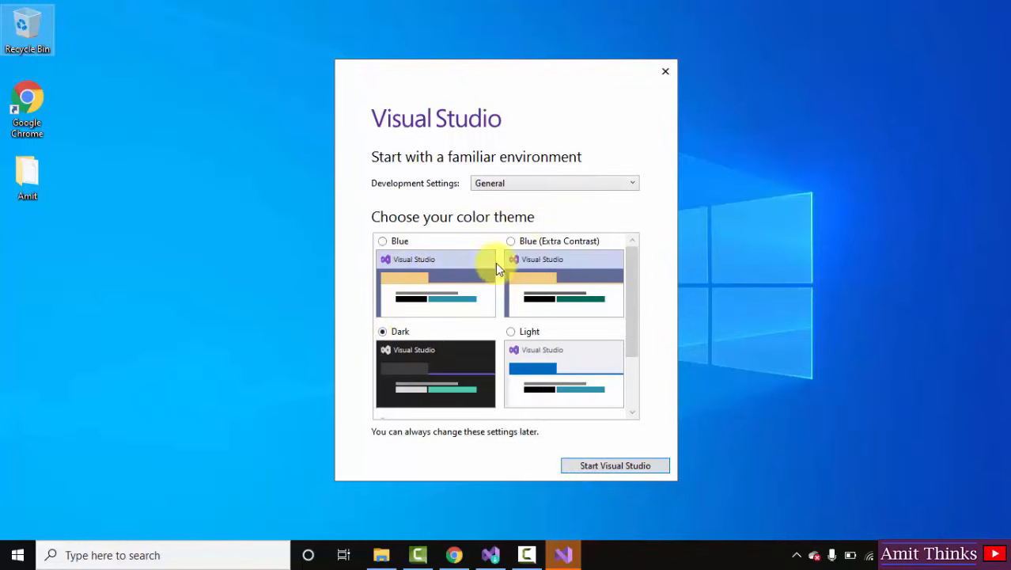
Start Visual Studio with the General development settings and Dark theme, and continue without code
left_click(597, 466)
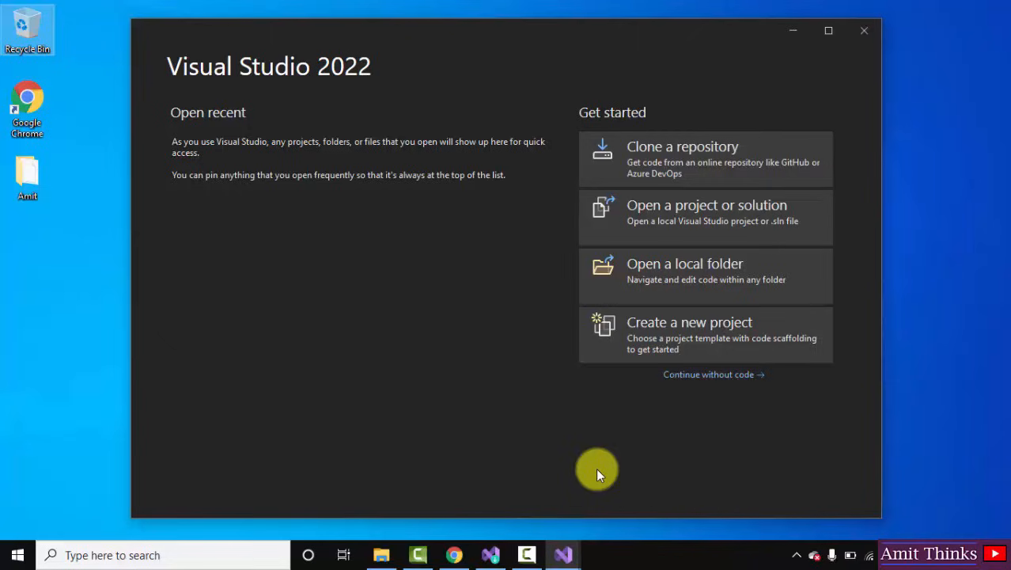
left_click(738, 375)
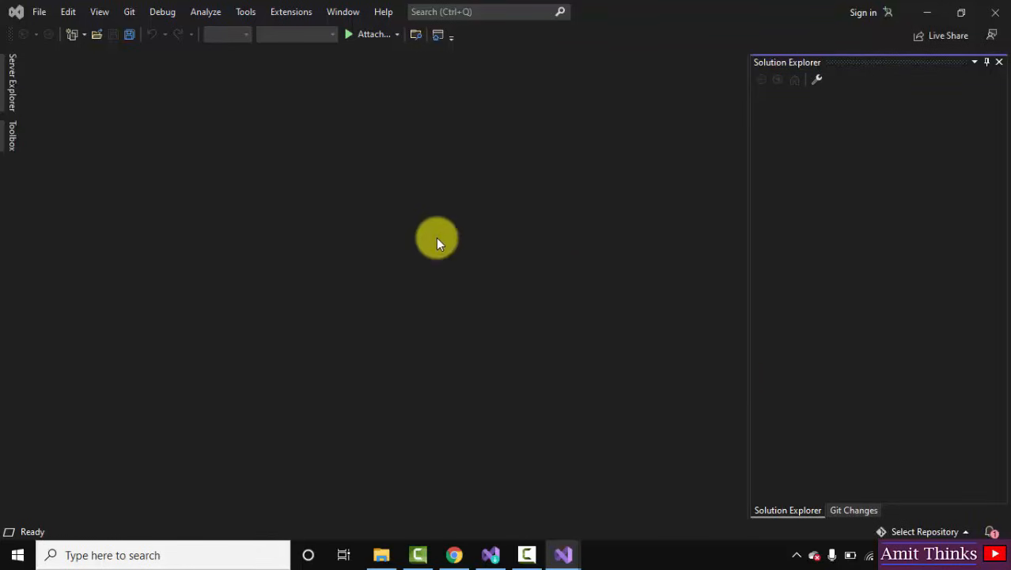
Begin a new project using the C# Console App (.NET Framework) template and proceed to its configuration
left_click(35, 12)
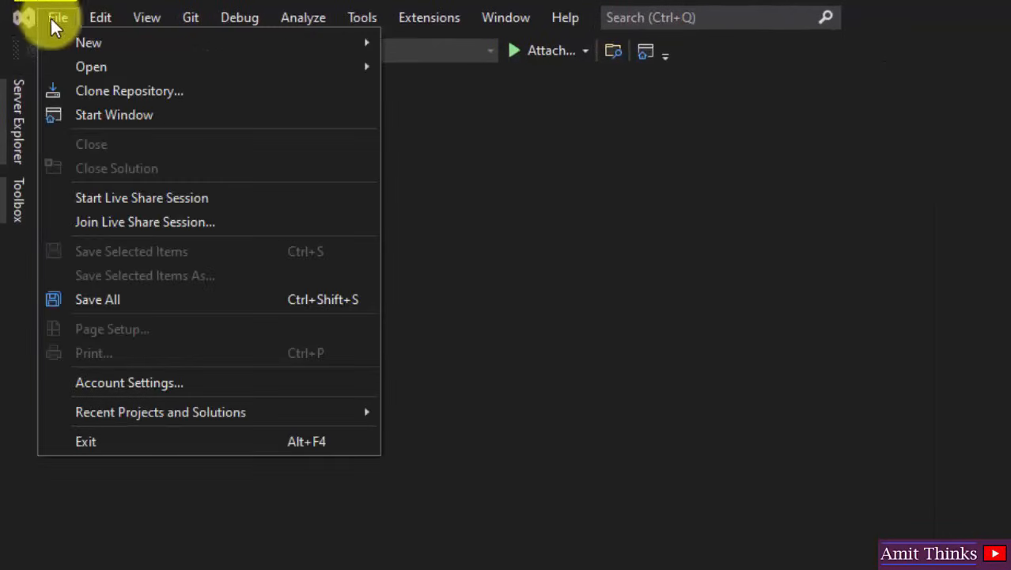
mouse_move(352, 42)
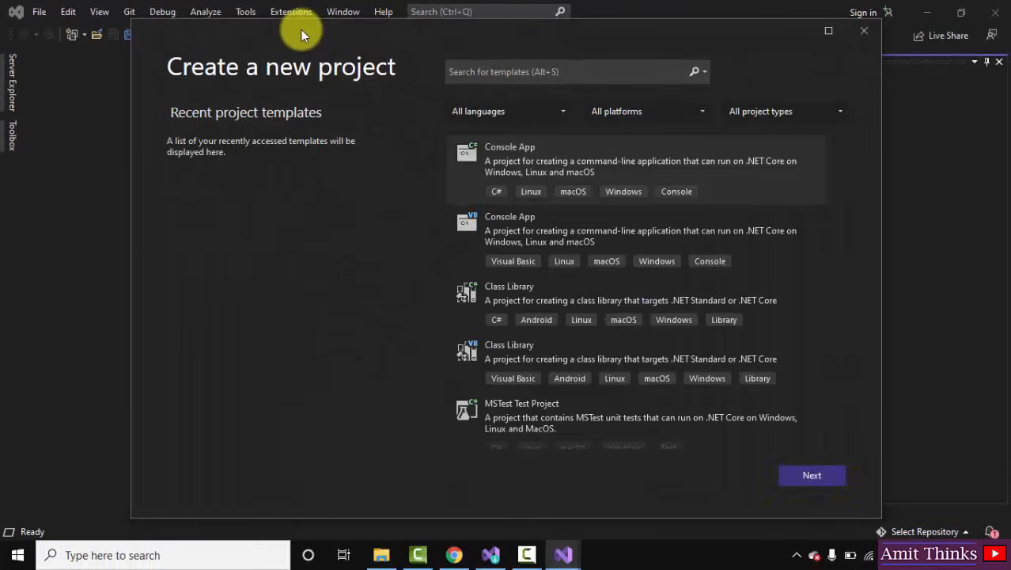
left_click(838, 446)
left_click(838, 446)
left_click(838, 446)
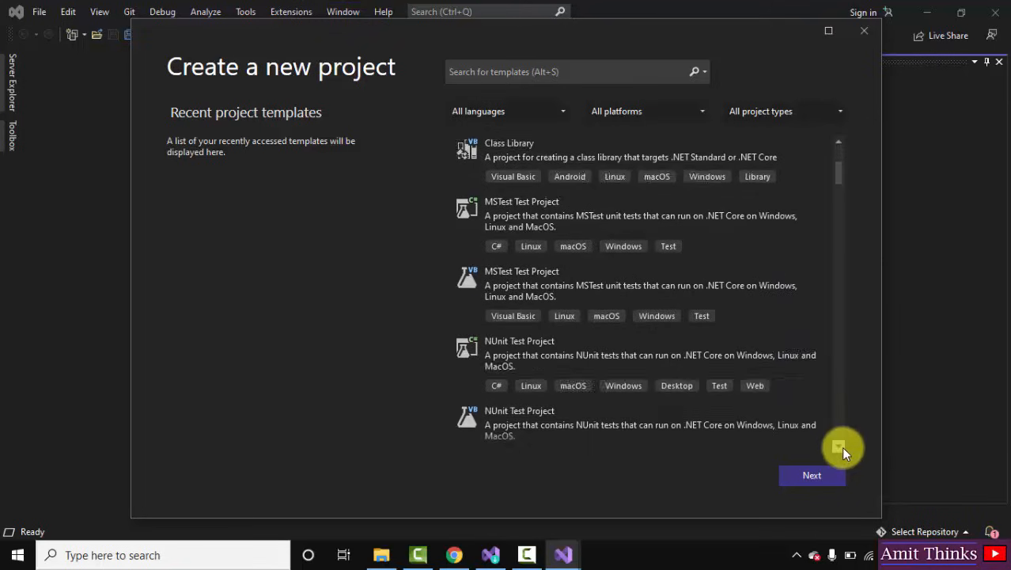
left_click(839, 446)
left_click(840, 446)
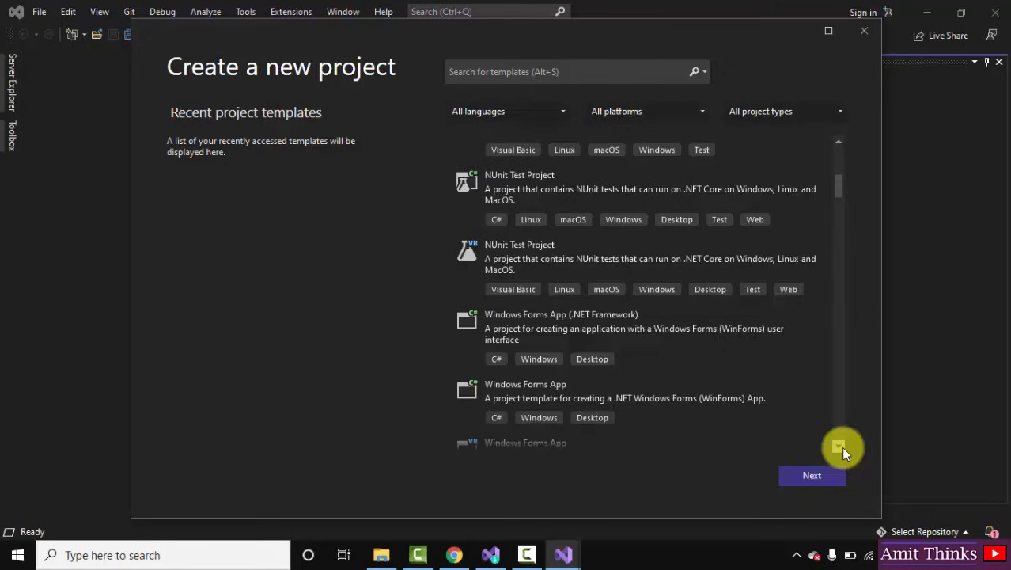
left_click(840, 446)
left_click(840, 446)
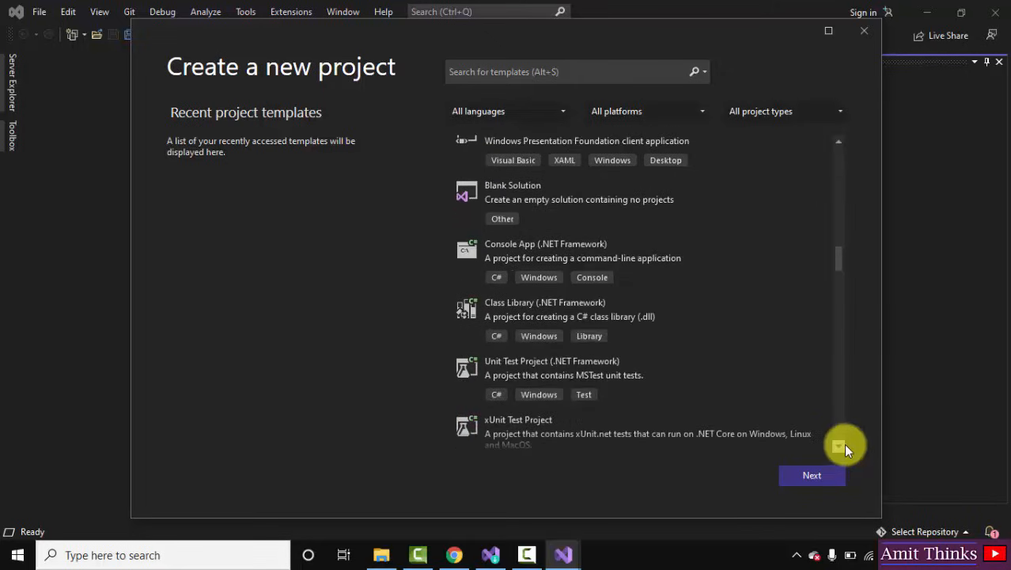
left_click(529, 254)
left_click(820, 478)
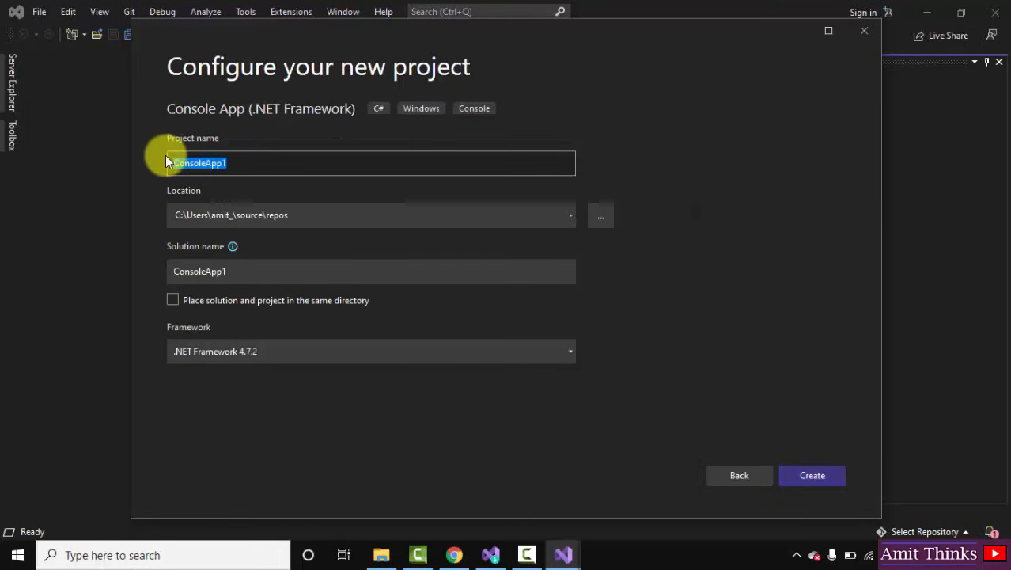
Name the project AmitConsoleApp and create it with the default location and .NET Framework 4.7.2
left_click(175, 164)
type("Amit")
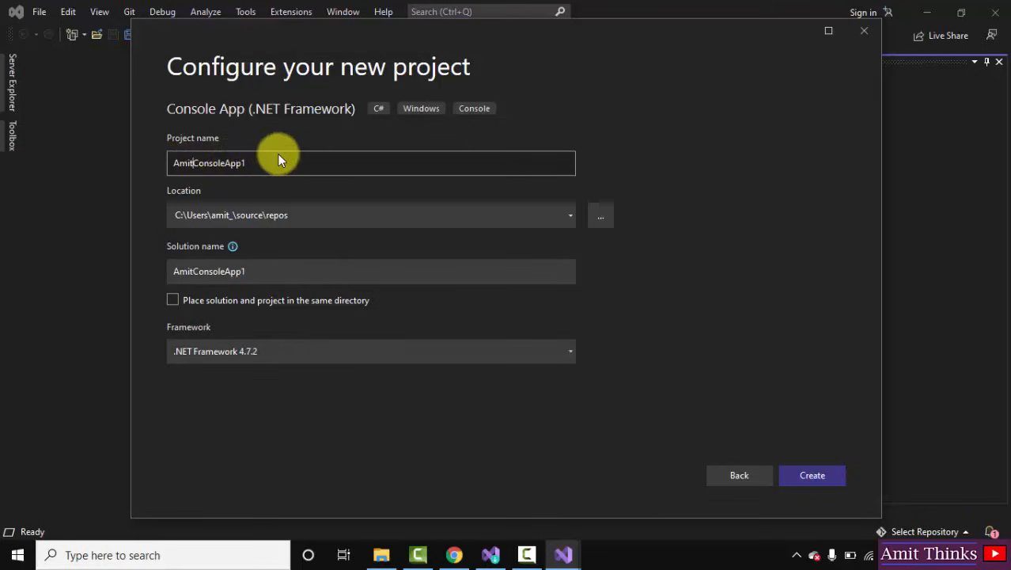
left_click(258, 162)
key("BackSpace")
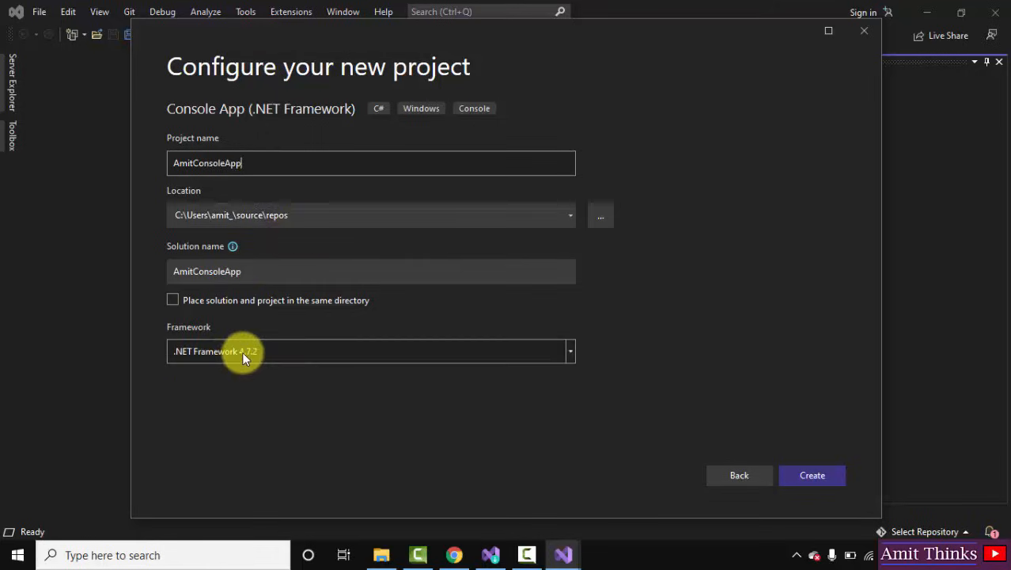
left_click(837, 479)
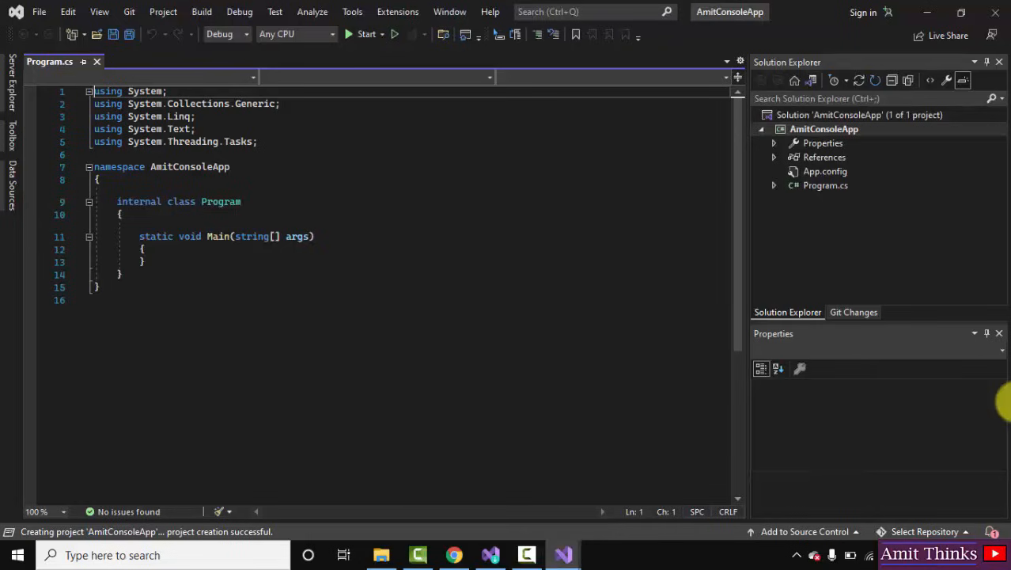
Set the code editor zoom for Program.cs to 150 %
left_click(49, 510)
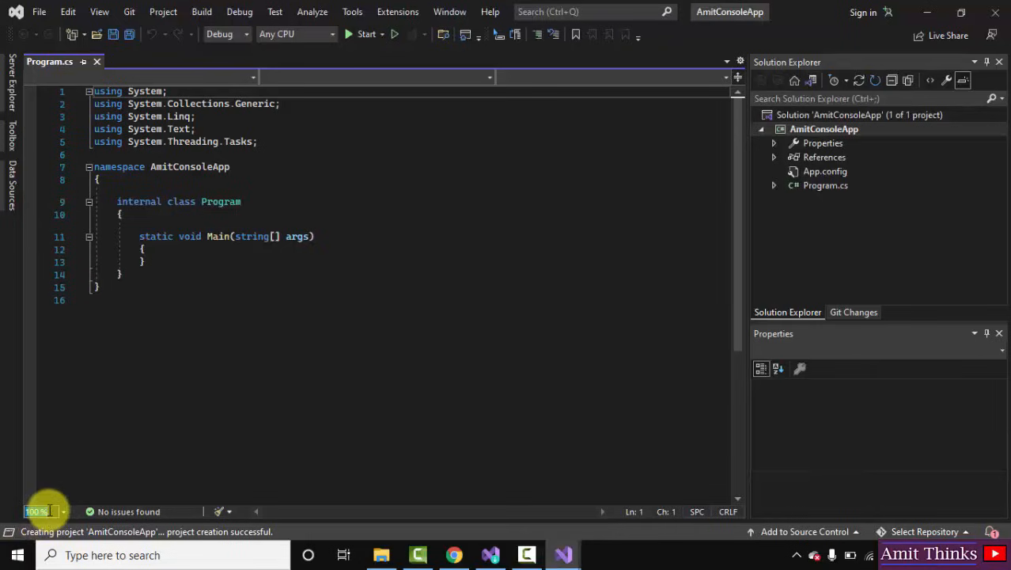
left_click(62, 511)
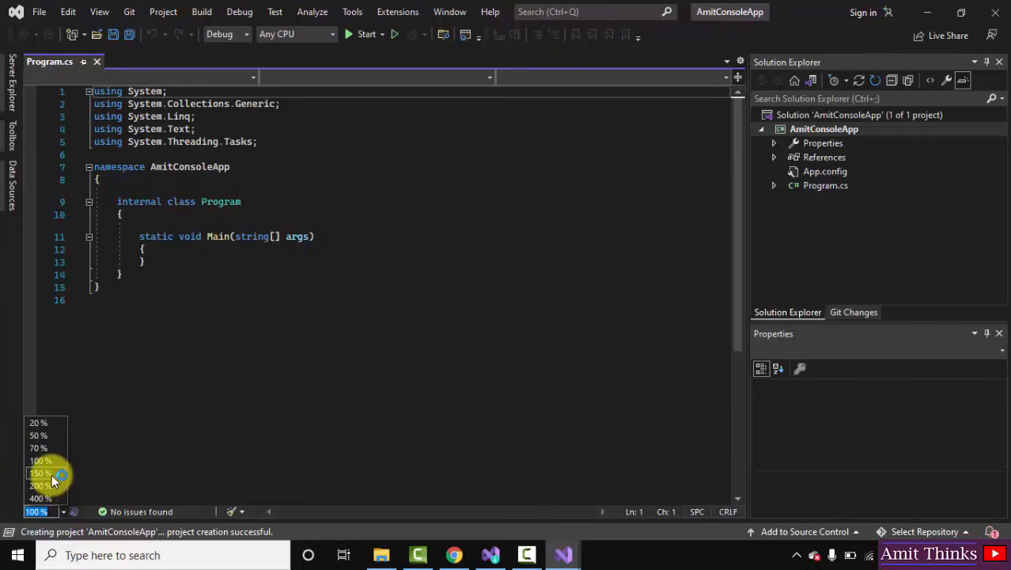
left_click(52, 474)
left_click(399, 312)
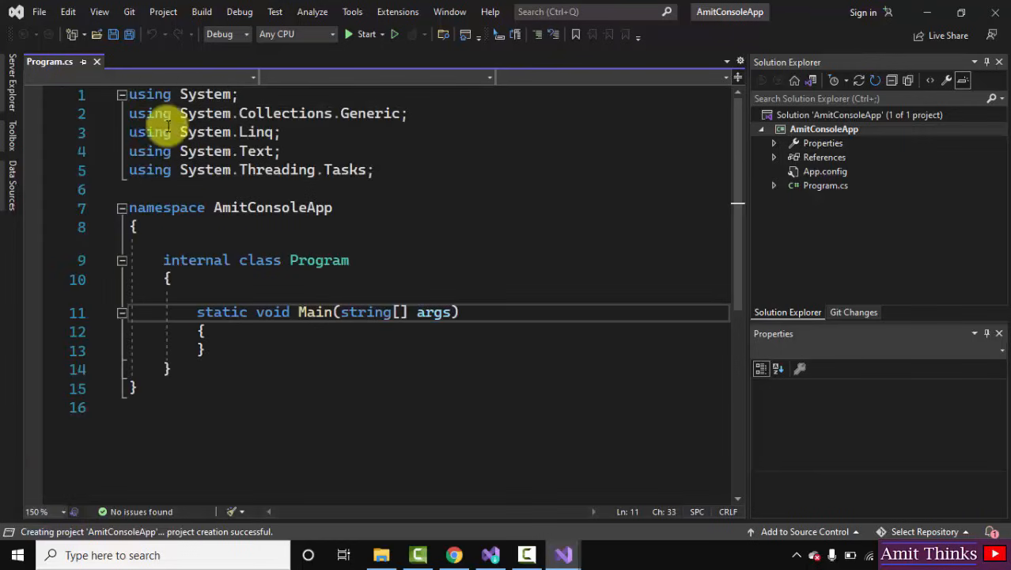
double_click(186, 208)
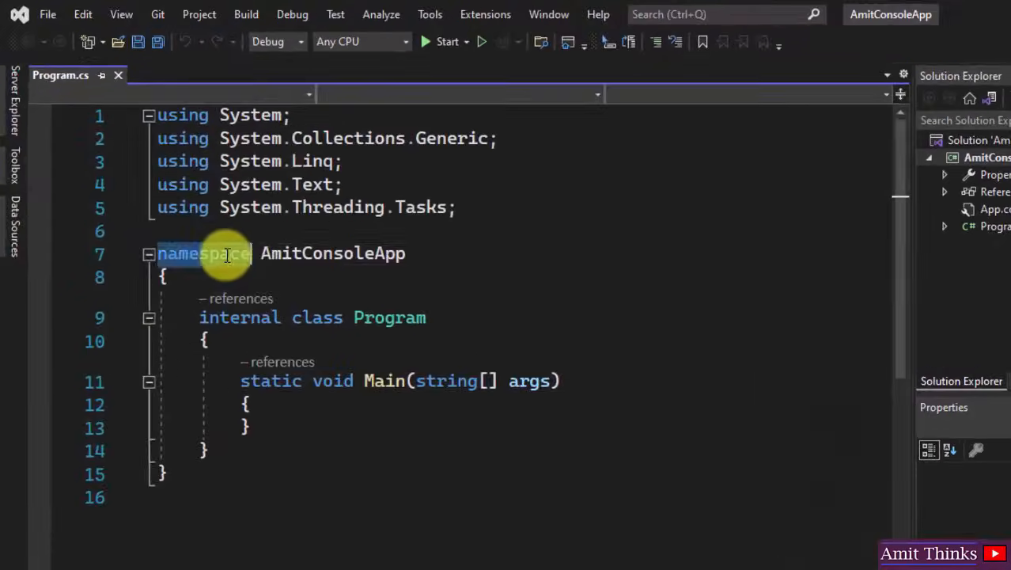
double_click(335, 317)
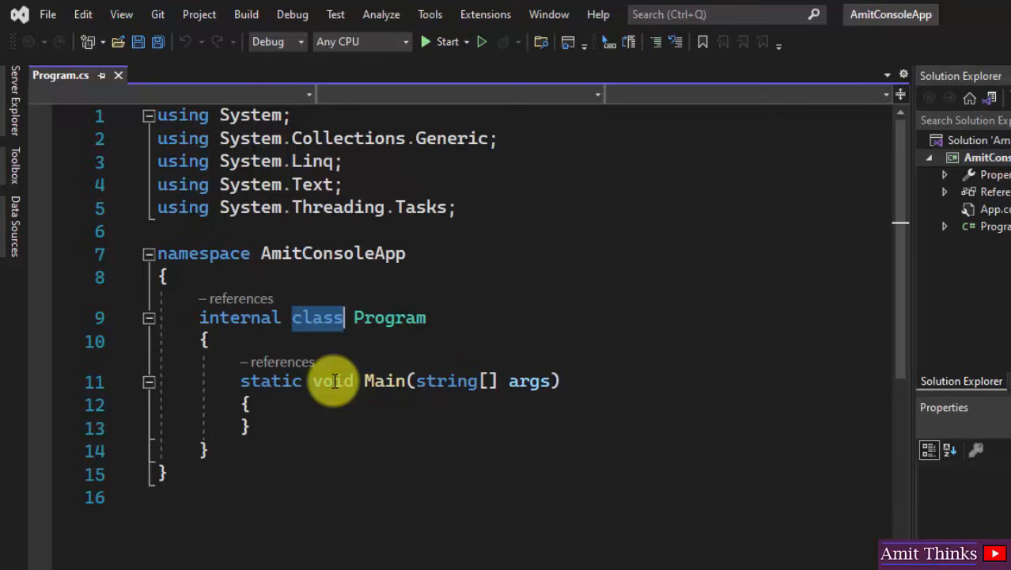
double_click(383, 382)
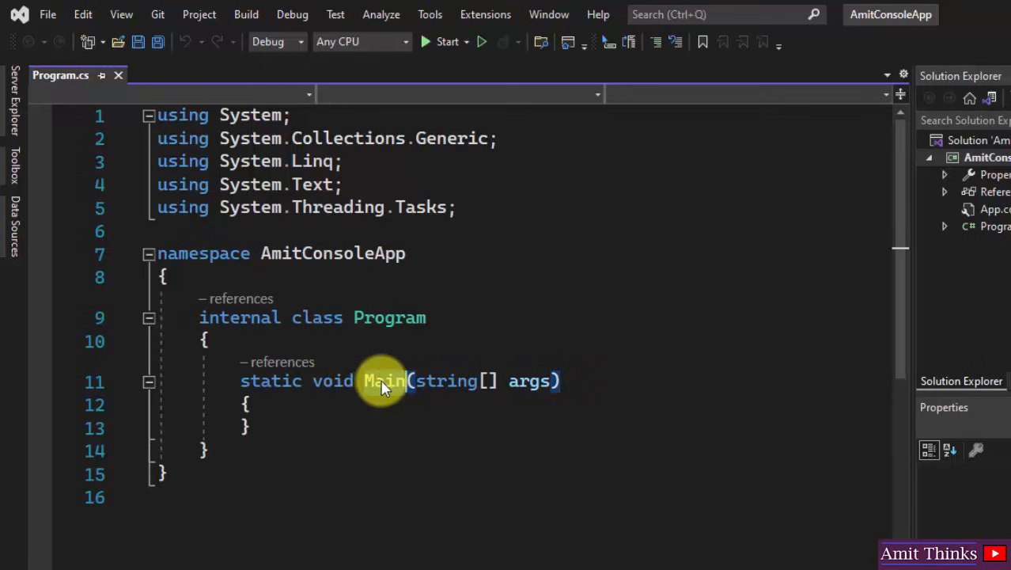
left_click(669, 383)
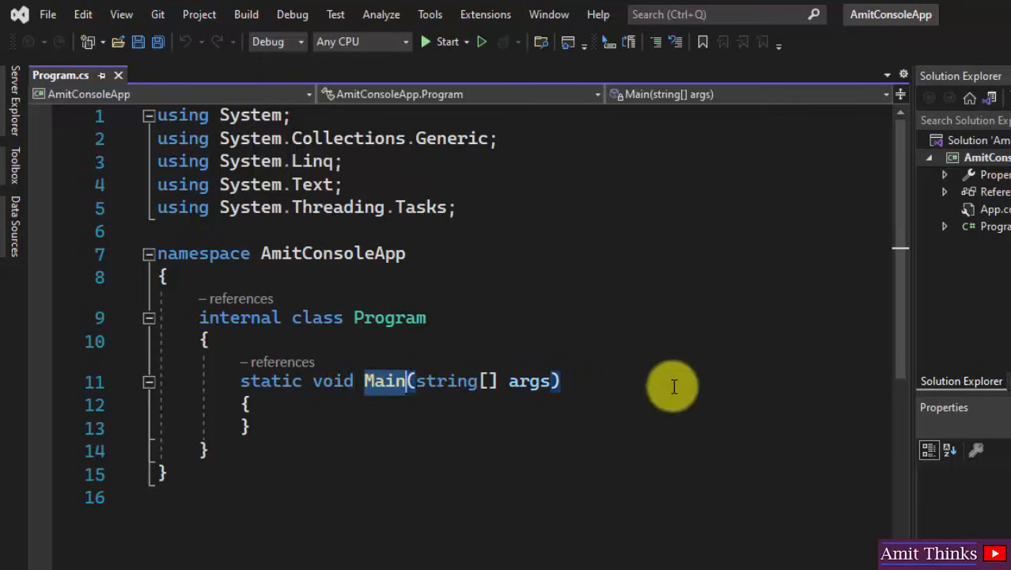
Add a Console.WriteLine statement inside Main that prints "First C# Program..." followed directly by the author's first name
left_click(576, 408)
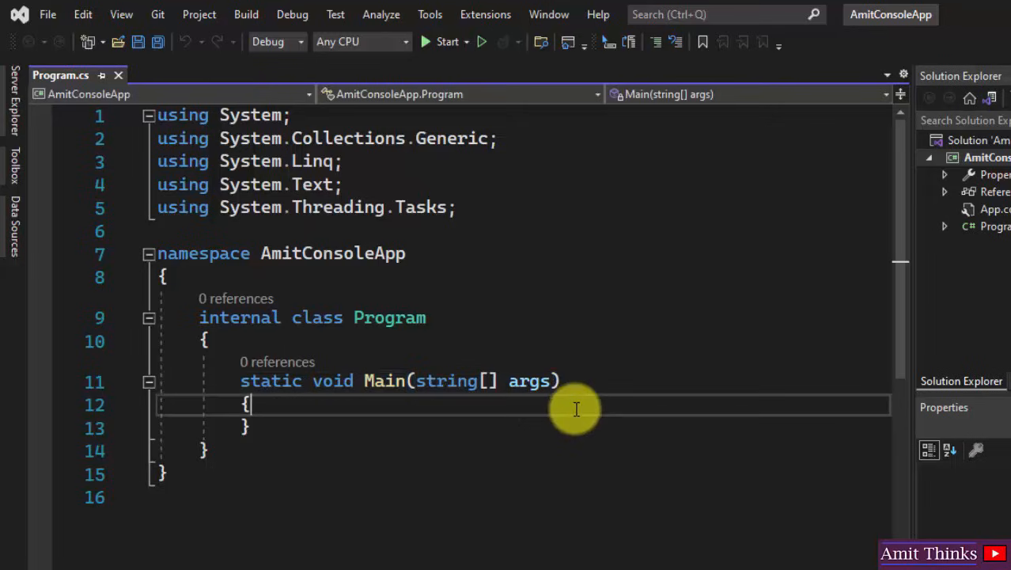
key("Return")
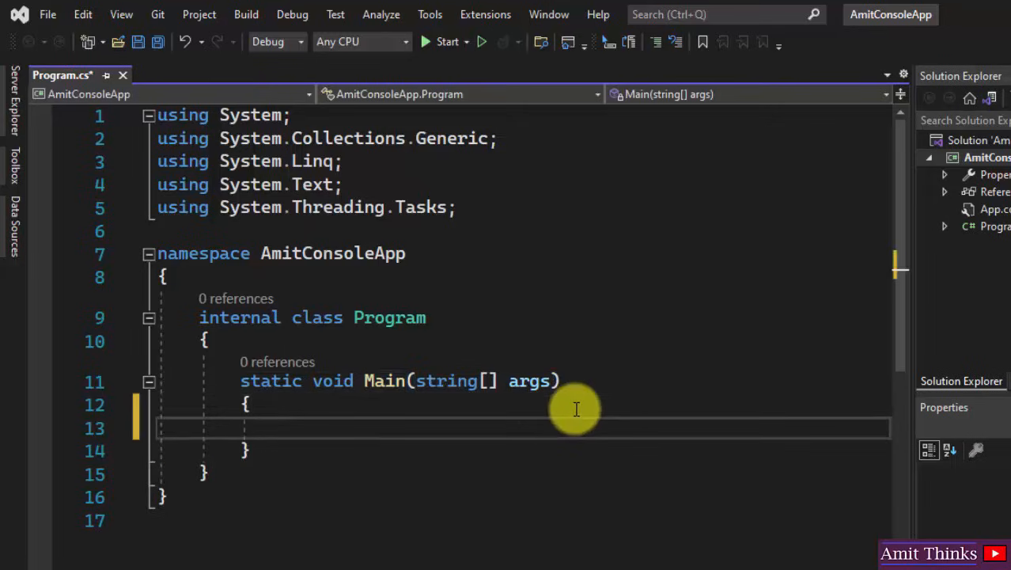
type("Console.WriteLine")
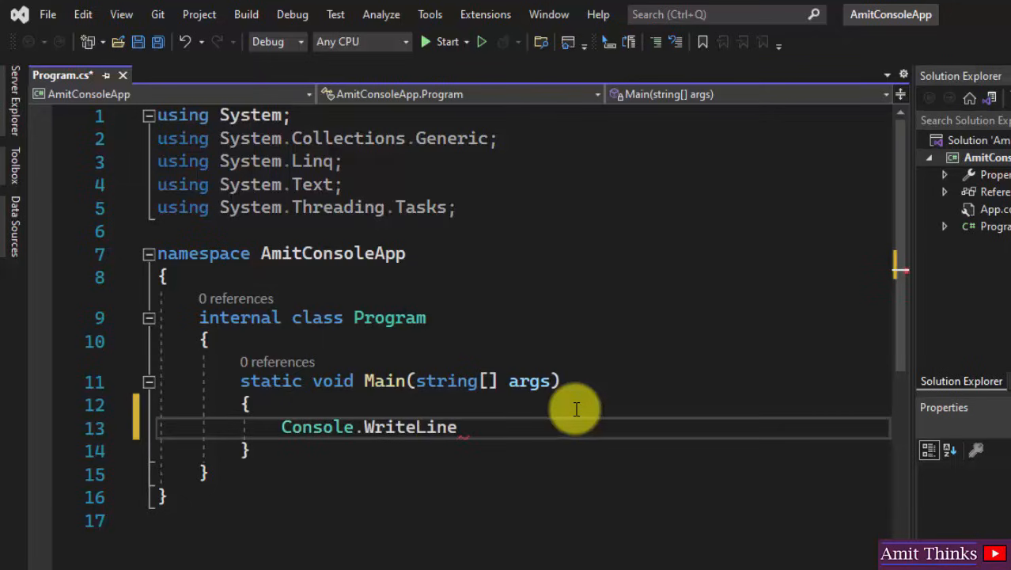
type("(\"First C# Progra")
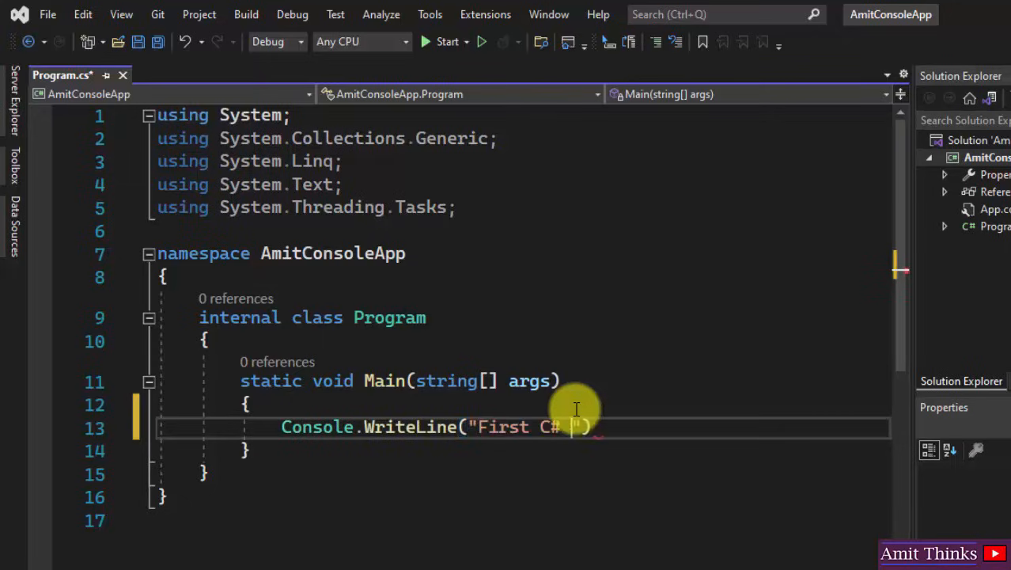
type("m...Amit")
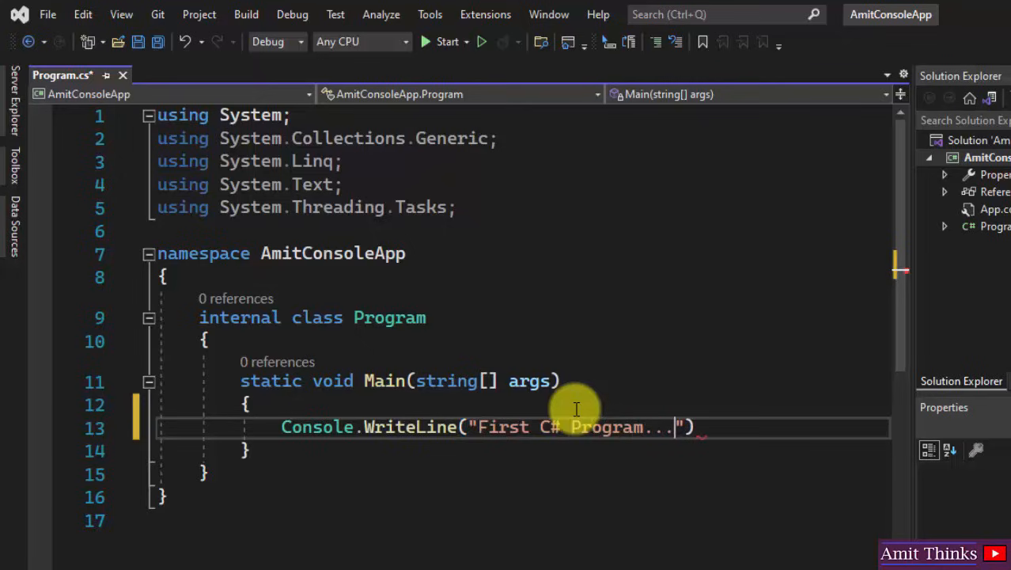
left_click(774, 429)
type(";")
key("Return")
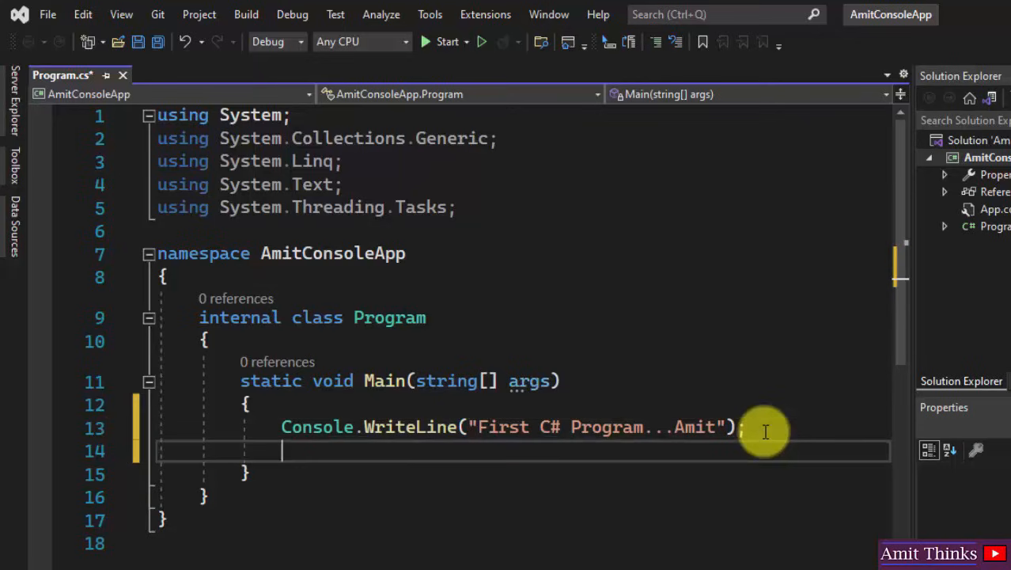
Add the statement Console.ReadKey(); below the WriteLine statement in Main
type("Console.Rea")
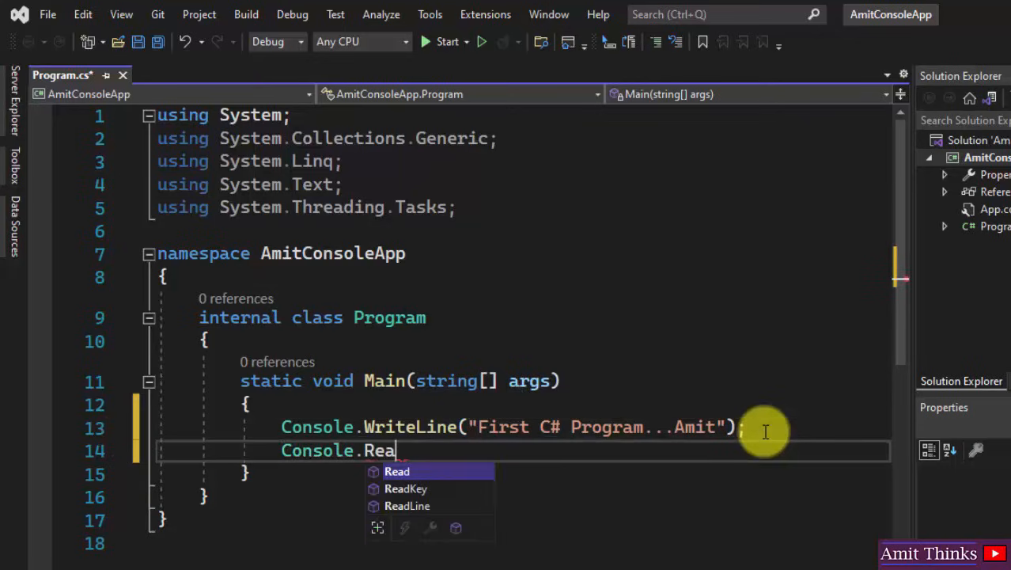
key("Escape")
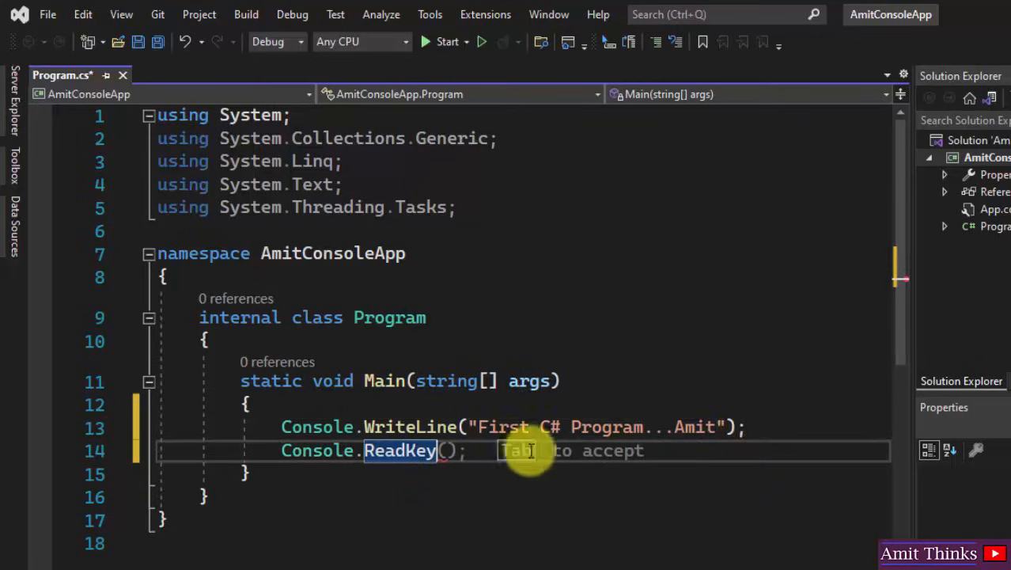
key("Tab")
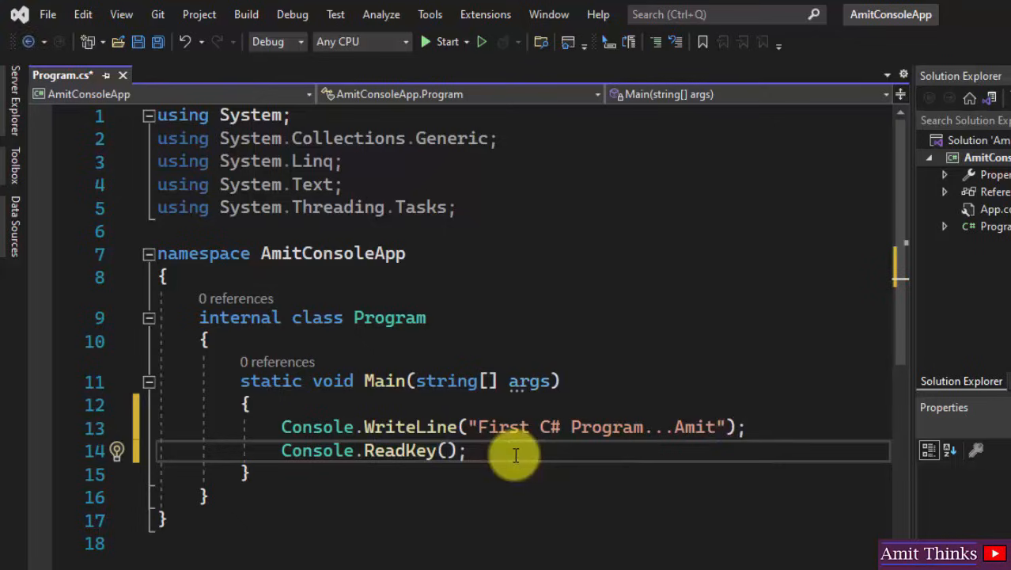
Save all files of the project and build the solution
left_click(43, 17)
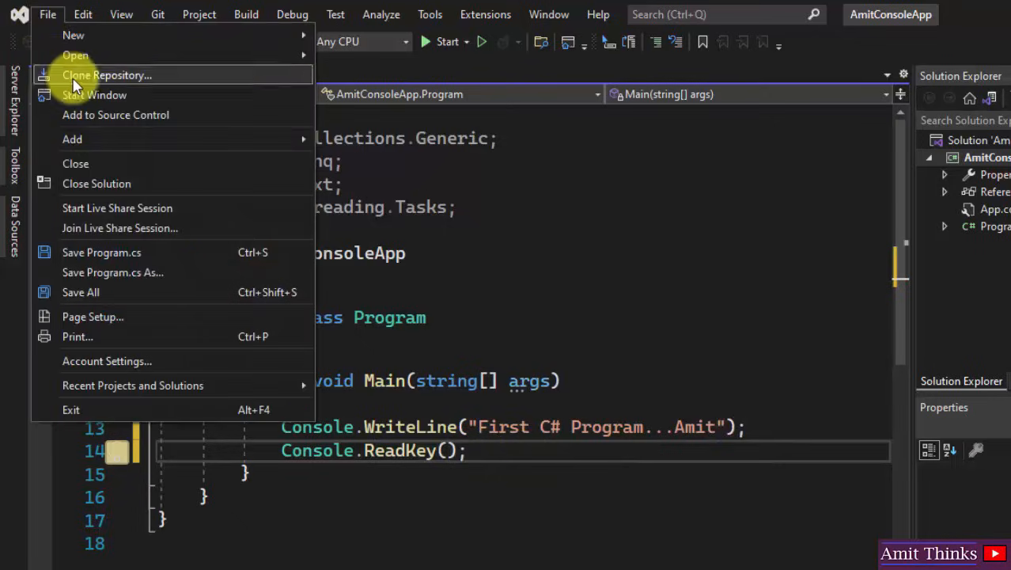
left_click(136, 297)
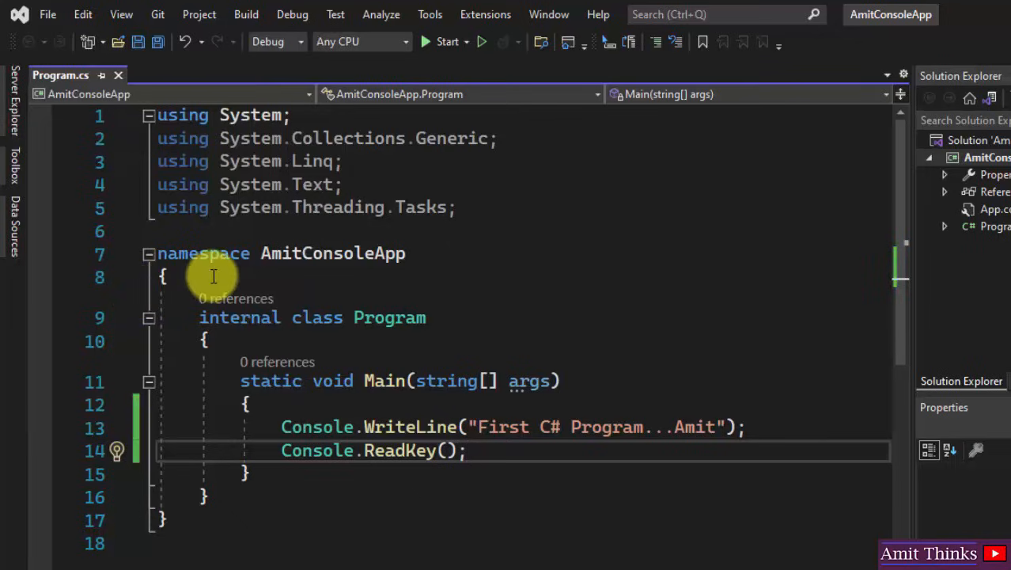
left_click(250, 15)
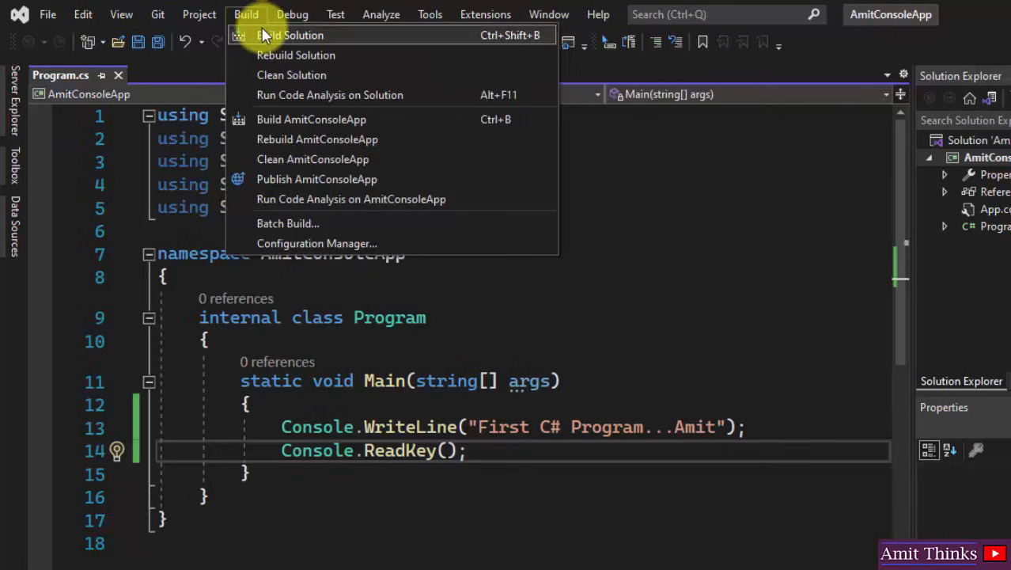
left_click(263, 35)
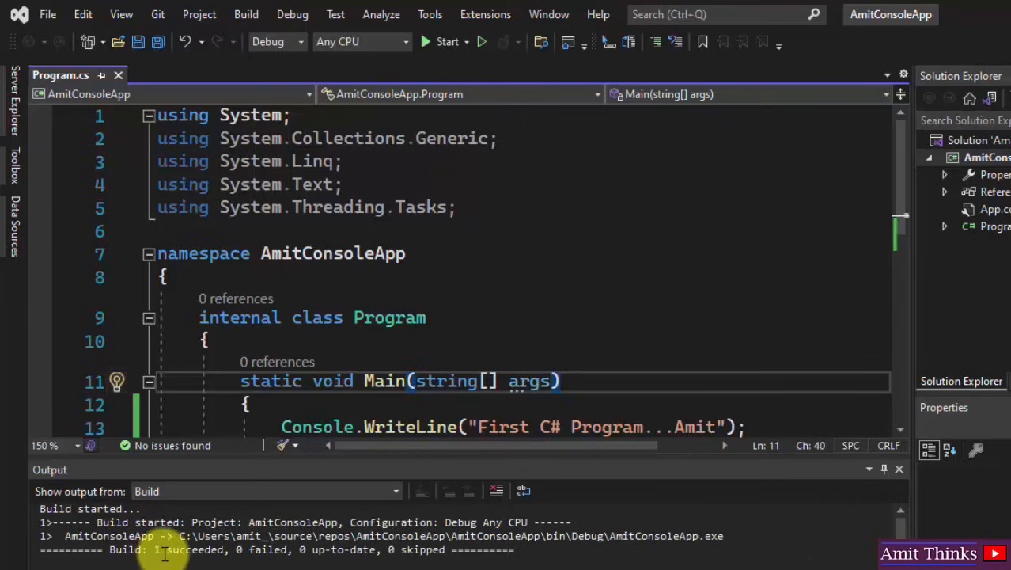
left_click(898, 512)
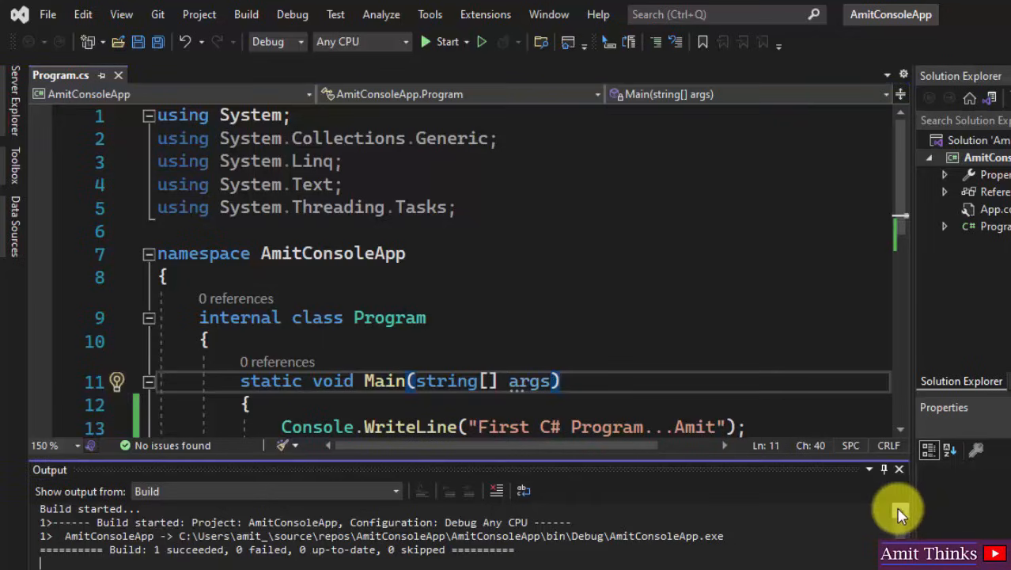
Run the program with debugging and move its console window aside so the code can be seen next to the output
left_click(445, 46)
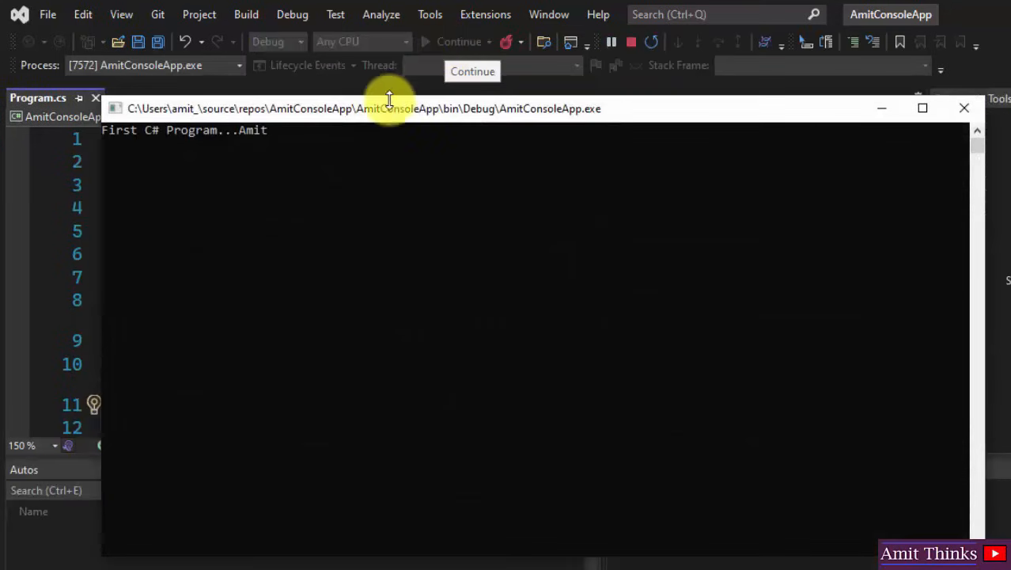
left_click_drag(447, 119, 944, 126)
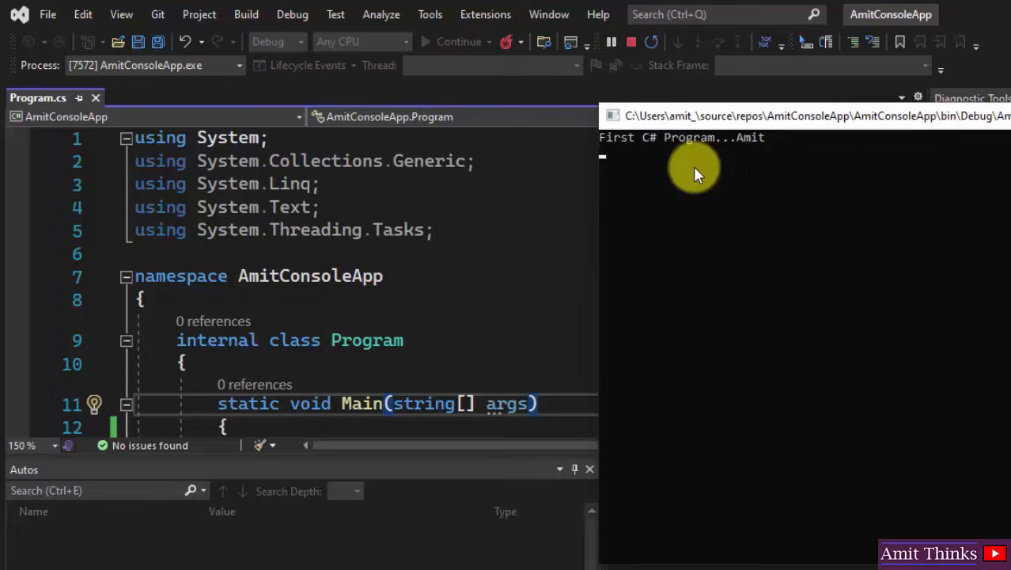
Examine the Main method in Program.cs, in particular the WriteLine statement that produces the console output
left_click(448, 401)
key("Down")
key("Down")
key("Down")
key("Down")
key("Down")
key("Down")
key("Down")
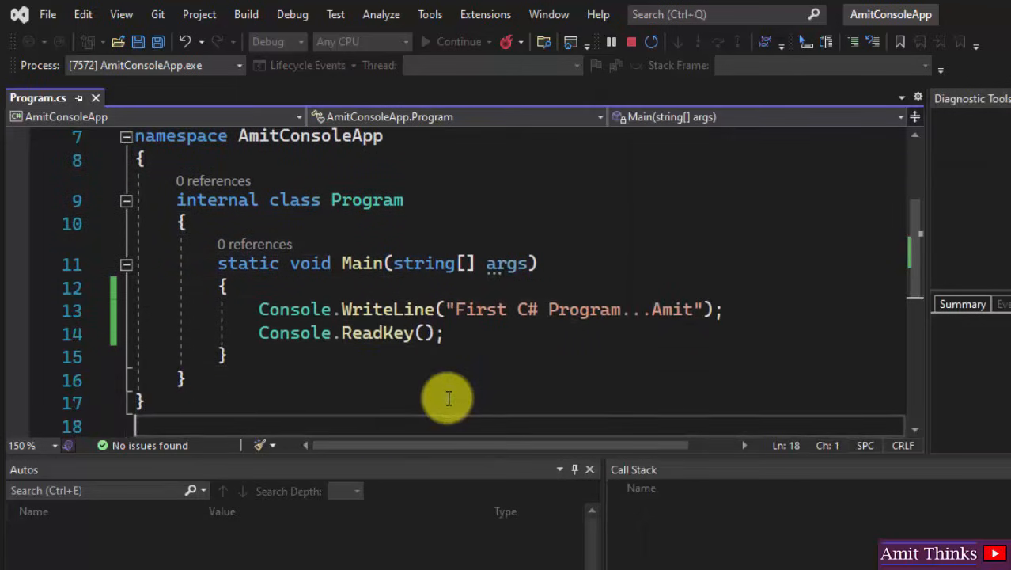
left_click(632, 283)
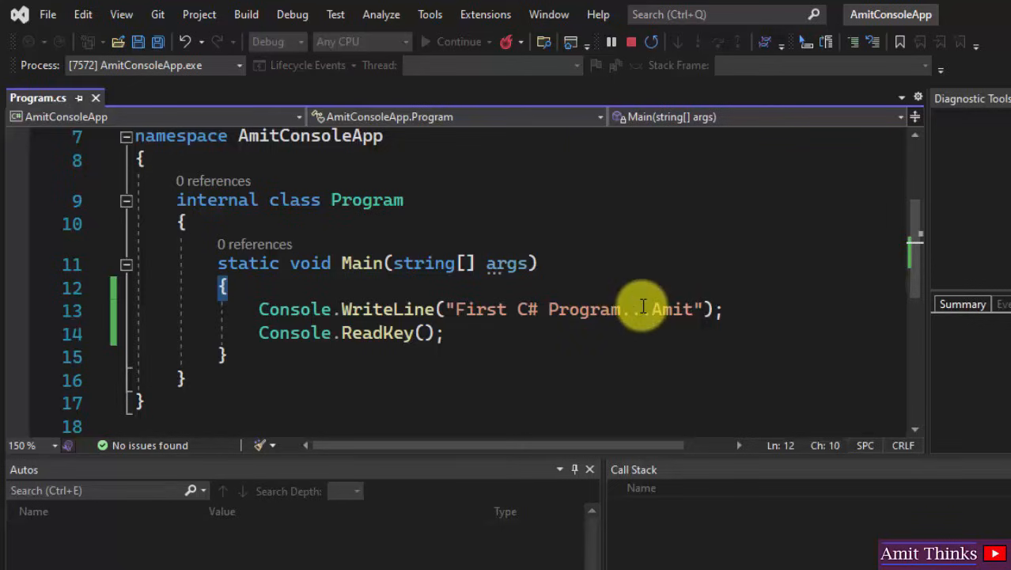
left_click(641, 307)
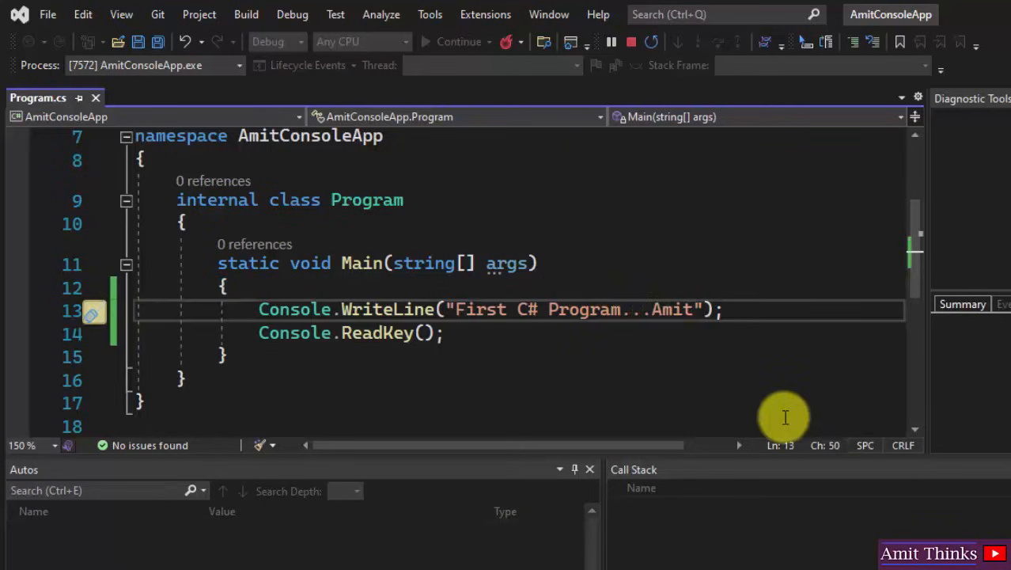